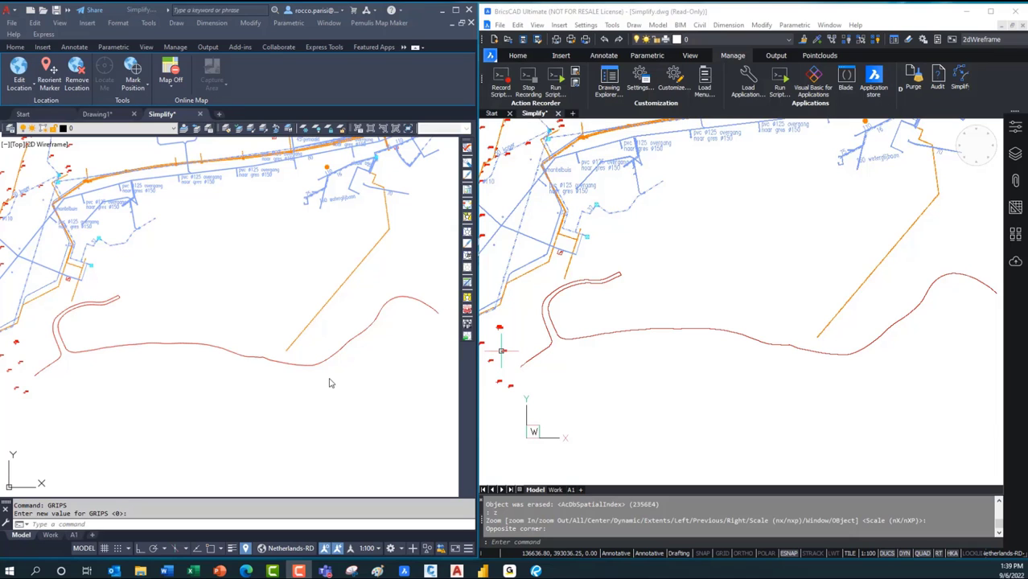
# Show the Home ribbon tab in both AutoCAD and BricsCAD, leaving AutoCAD active.
pyautogui.click(647, 381)
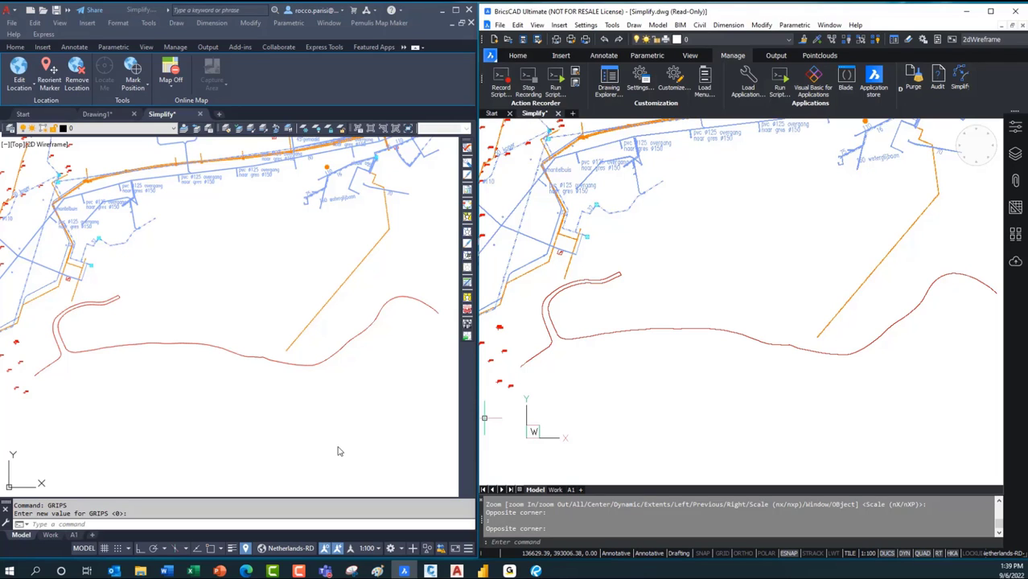
pyautogui.click(232, 414)
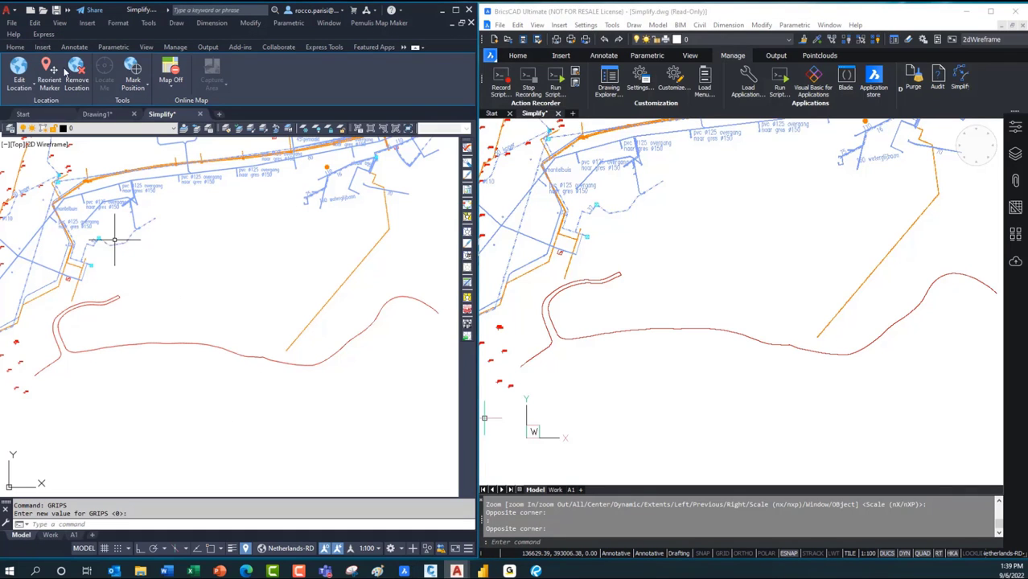
pyautogui.click(15, 47)
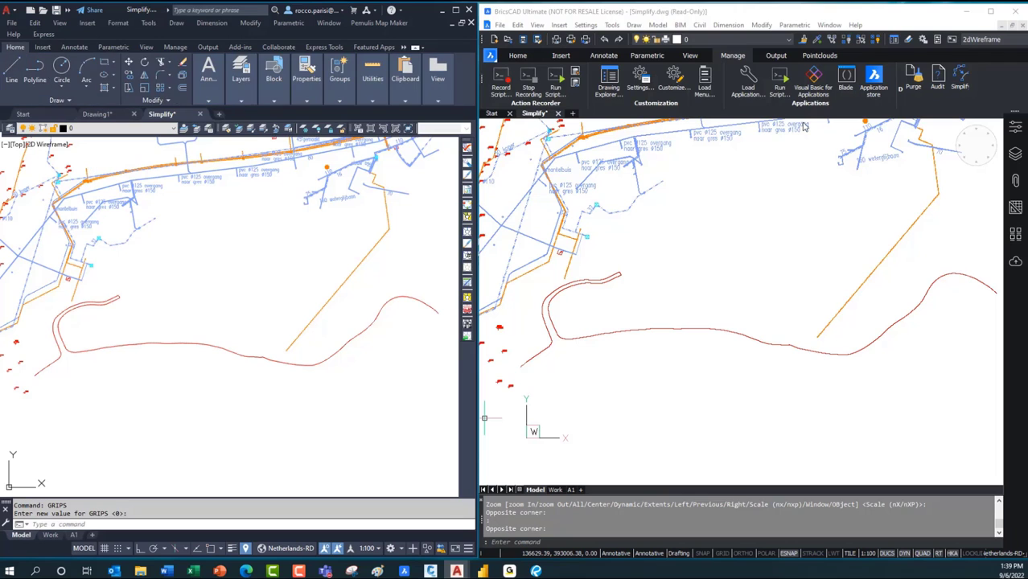
pyautogui.click(517, 56)
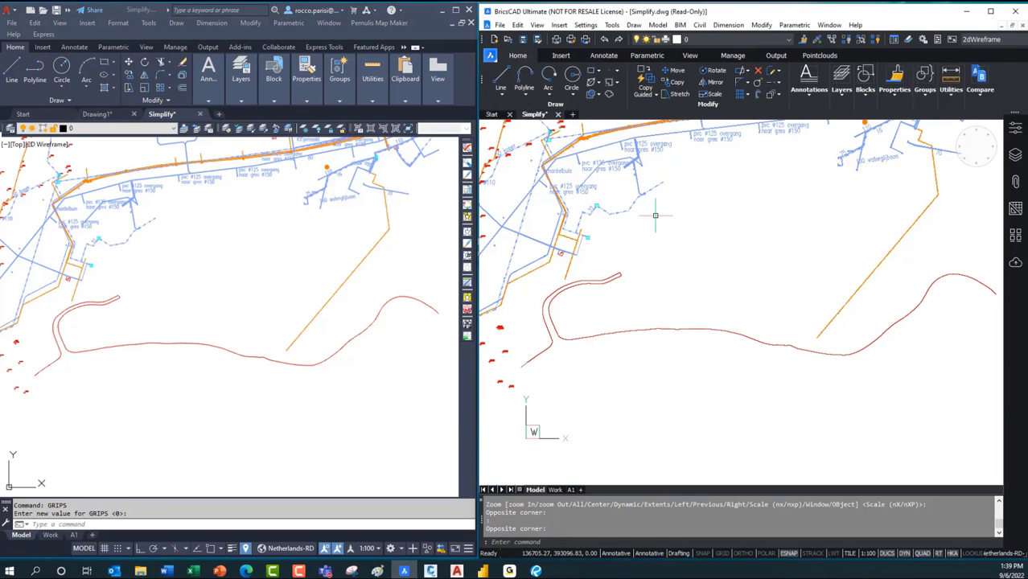
pyautogui.click(256, 433)
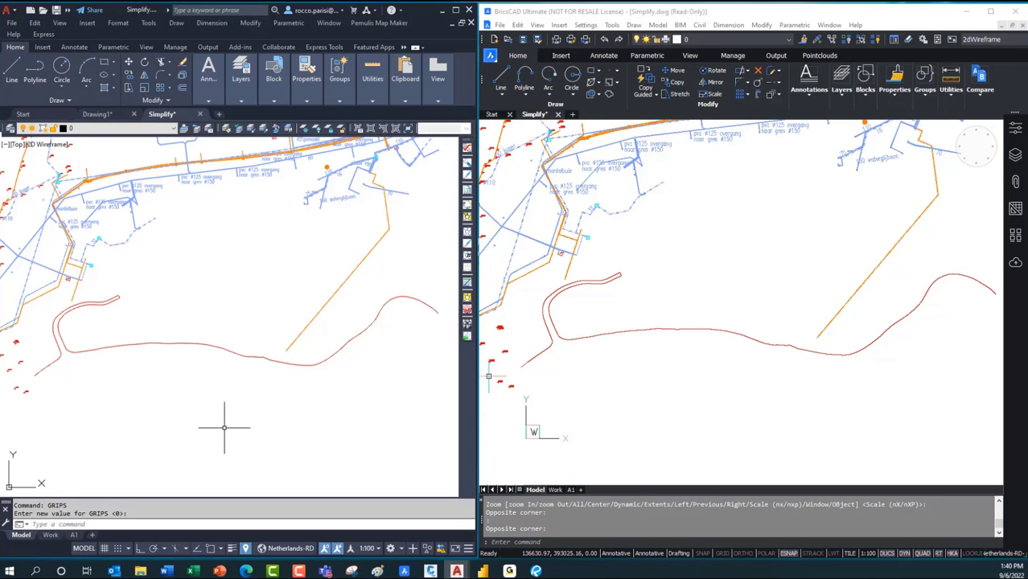
# Show the red polyline's properties in BricsCAD and select its Vertices value, 350617.
pyautogui.click(710, 382)
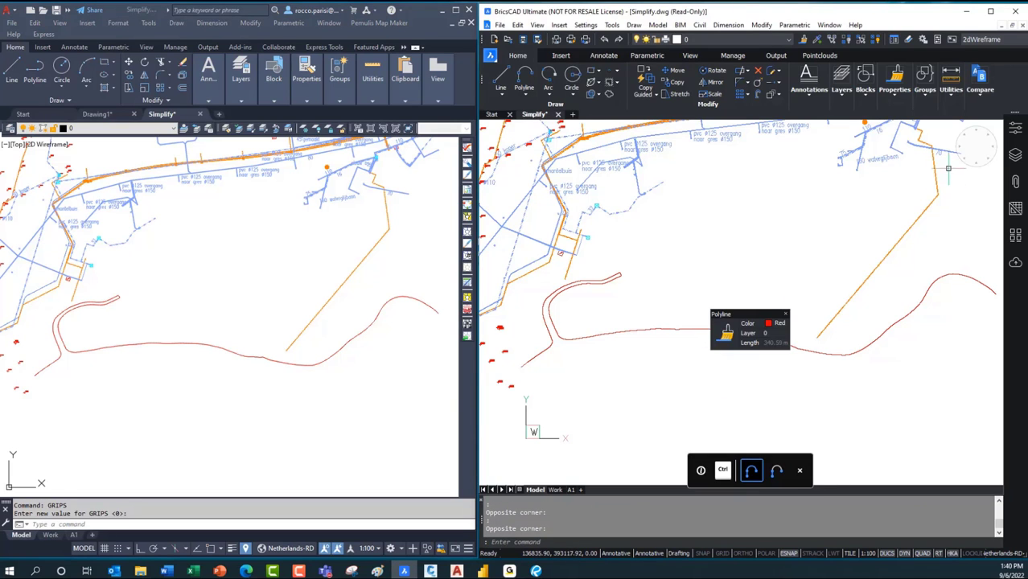
pyautogui.click(1014, 129)
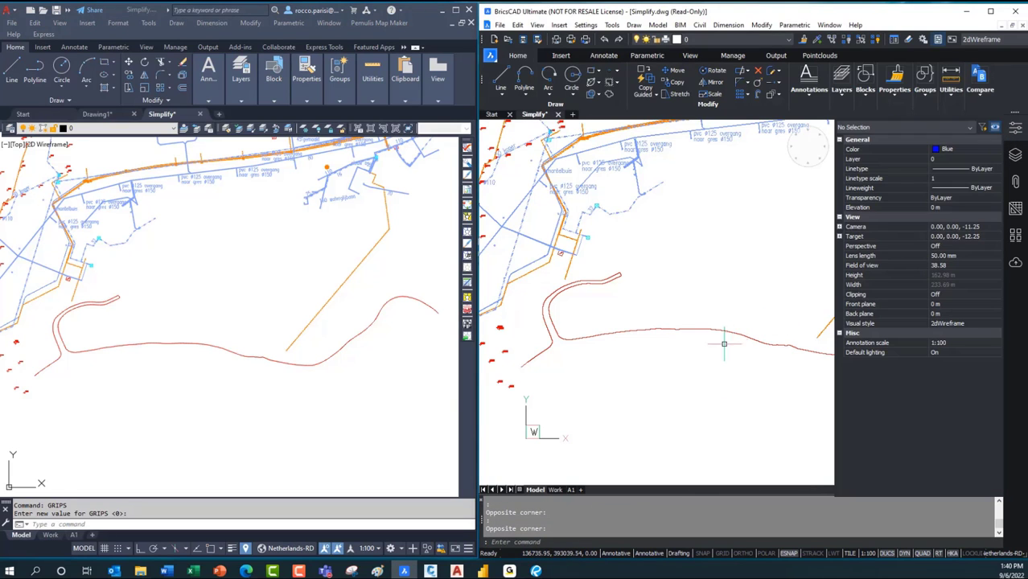
pyautogui.moveTo(720, 330)
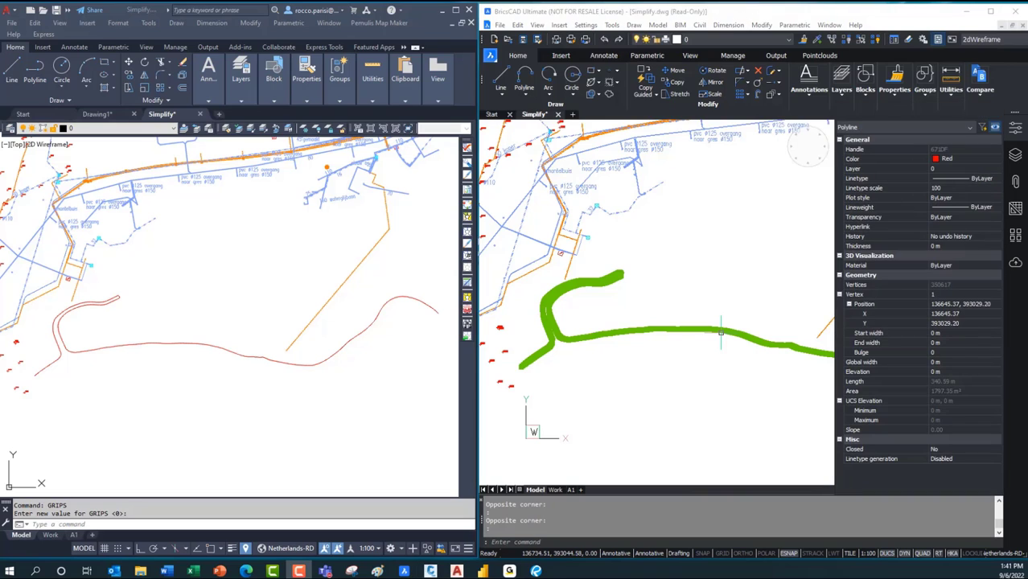
pyautogui.click(962, 286)
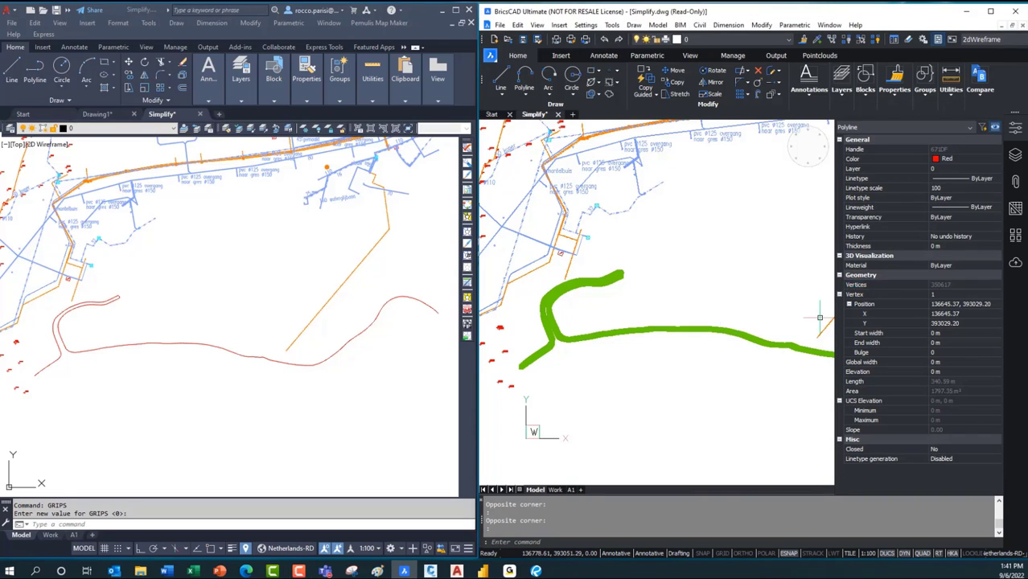
pyautogui.click(965, 285)
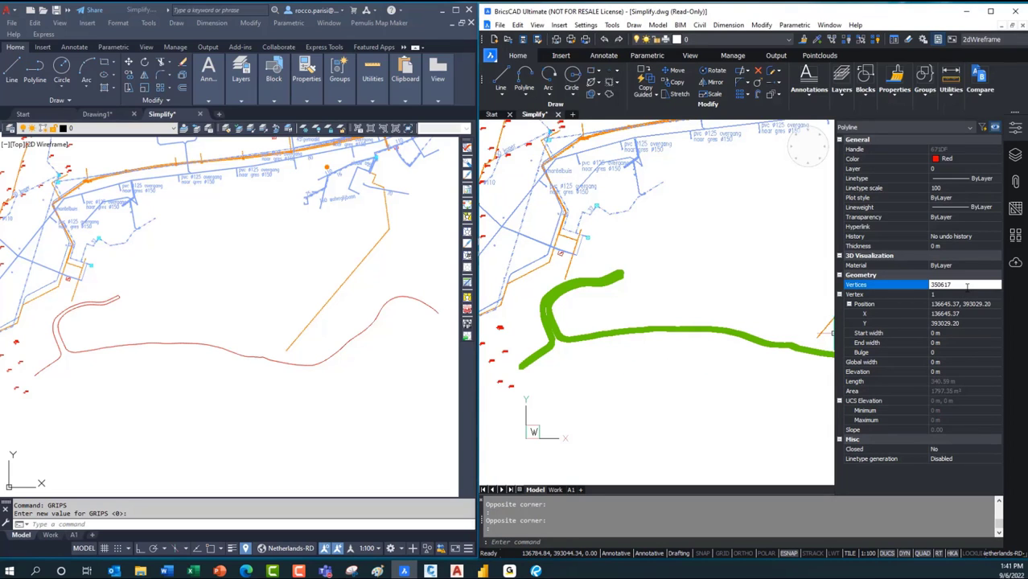
pyautogui.doubleClick(966, 285)
# Run OVERKILL on the red embankment polyline with a 0.100000 tolerance.
pyautogui.click(252, 429)
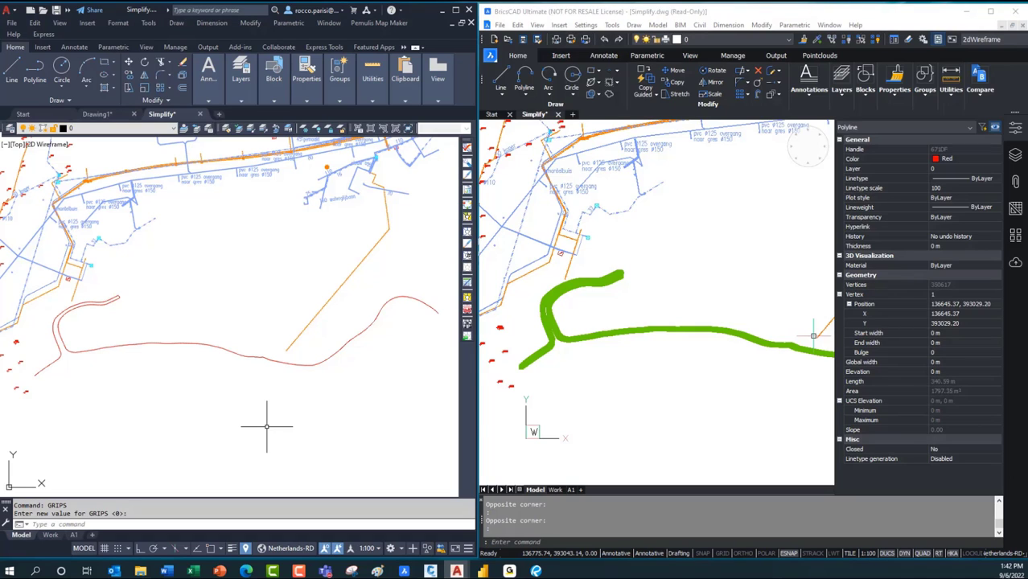
pyautogui.write('OVERKILL')
pyautogui.press('Return')
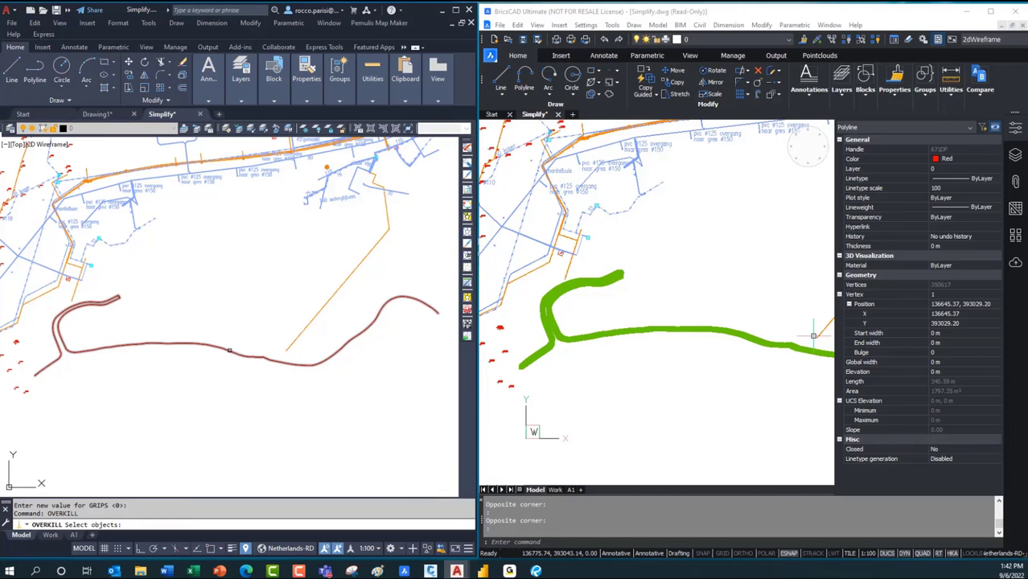
pyautogui.click(229, 350)
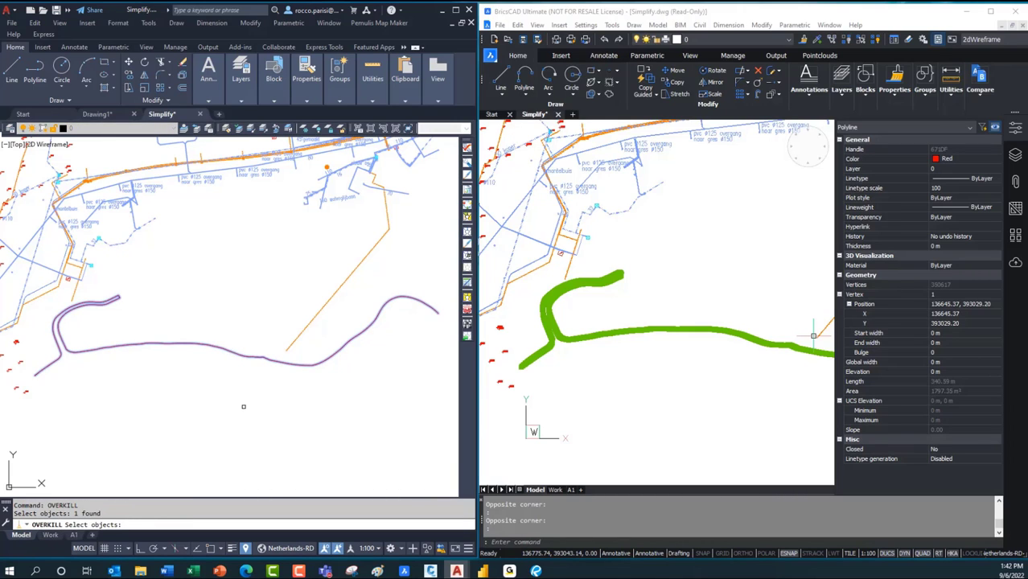
pyautogui.press('Return')
pyautogui.moveTo(359, 234); pyautogui.dragTo(350, 194)
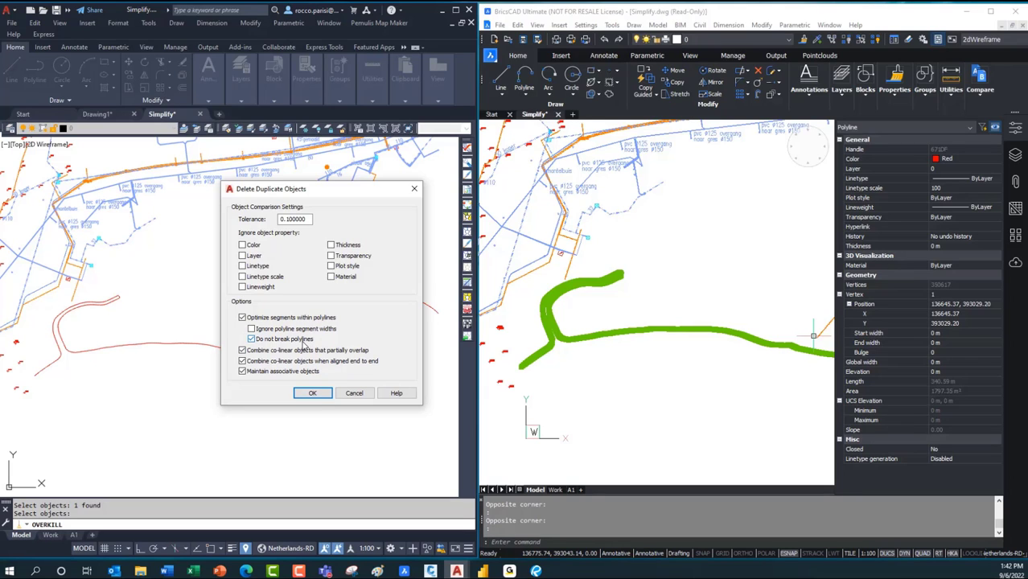
pyautogui.moveTo(311, 218); pyautogui.dragTo(279, 220)
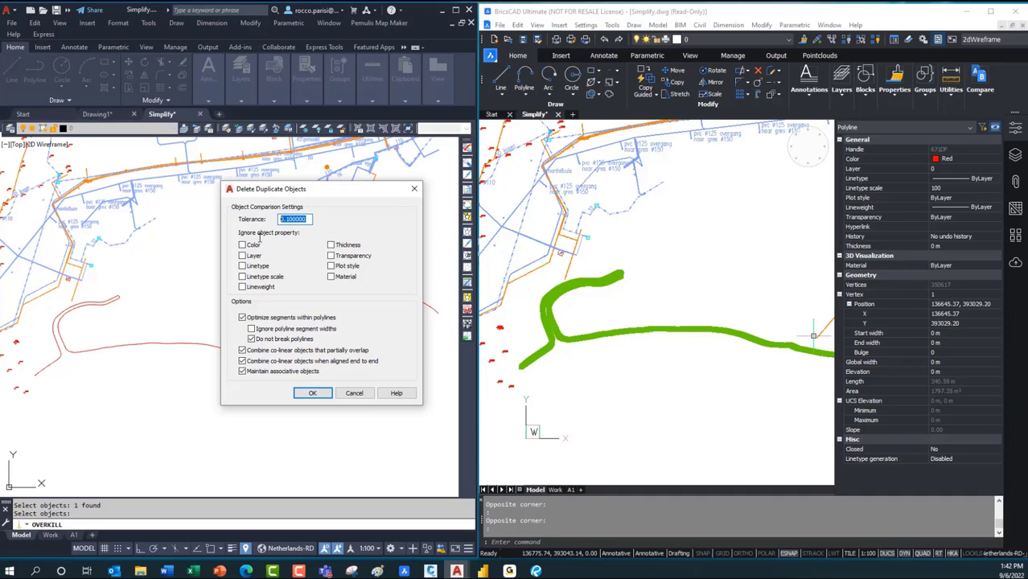
pyautogui.click(314, 393)
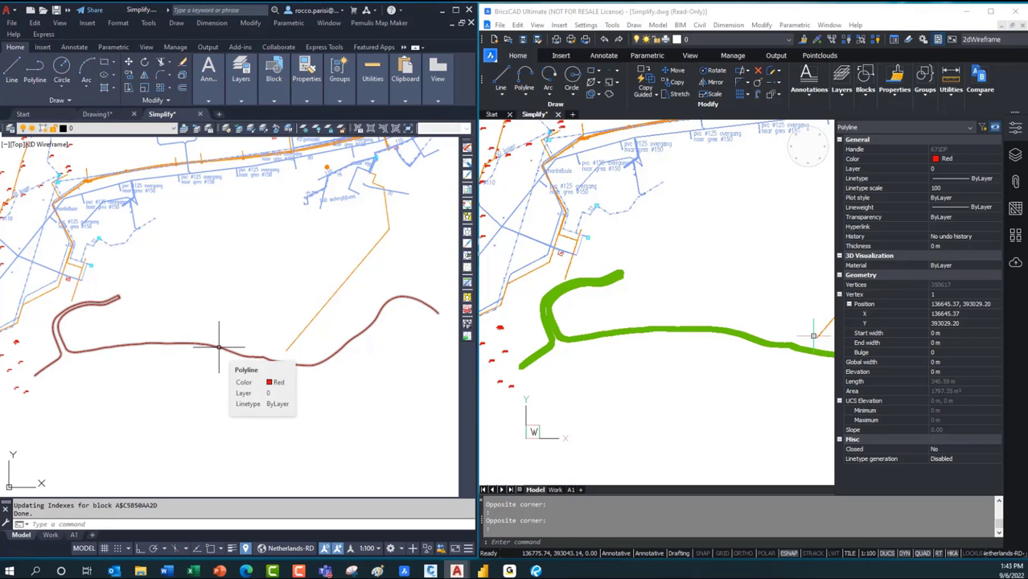
# Show the cleaned polyline's properties in AutoCAD and step to its last vertex, 350468.
pyautogui.click(217, 347)
pyautogui.rightClick(223, 349)
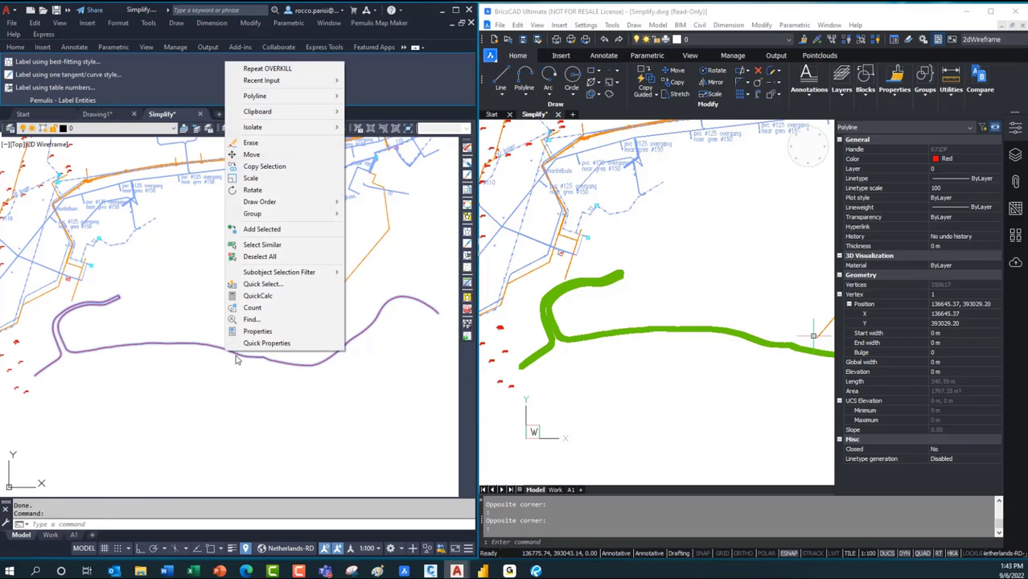
pyautogui.click(269, 332)
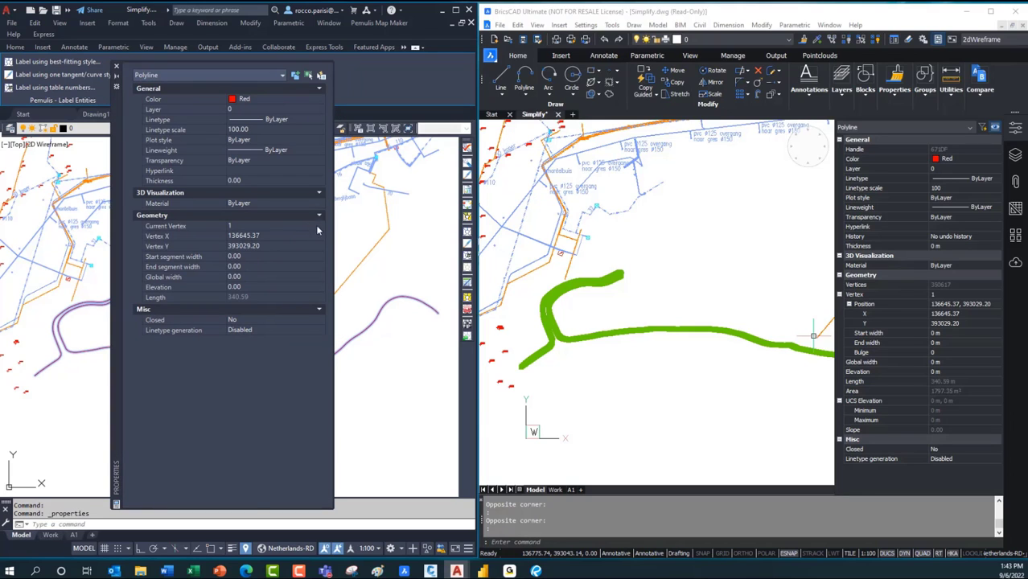
pyautogui.click(288, 227)
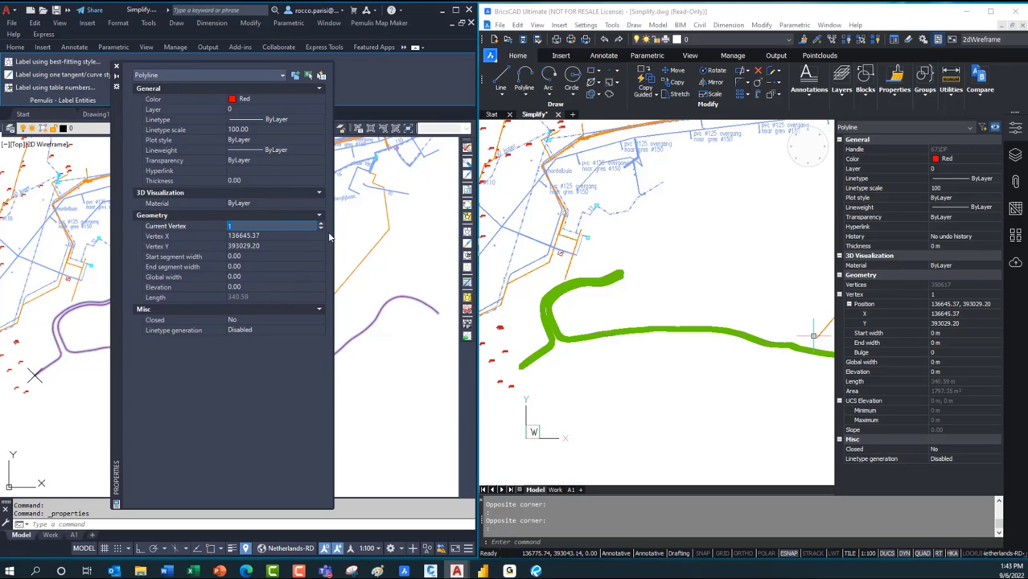
pyautogui.click(322, 231)
pyautogui.moveTo(276, 227); pyautogui.dragTo(223, 246)
pyautogui.click(116, 68)
pyautogui.press('Escape')
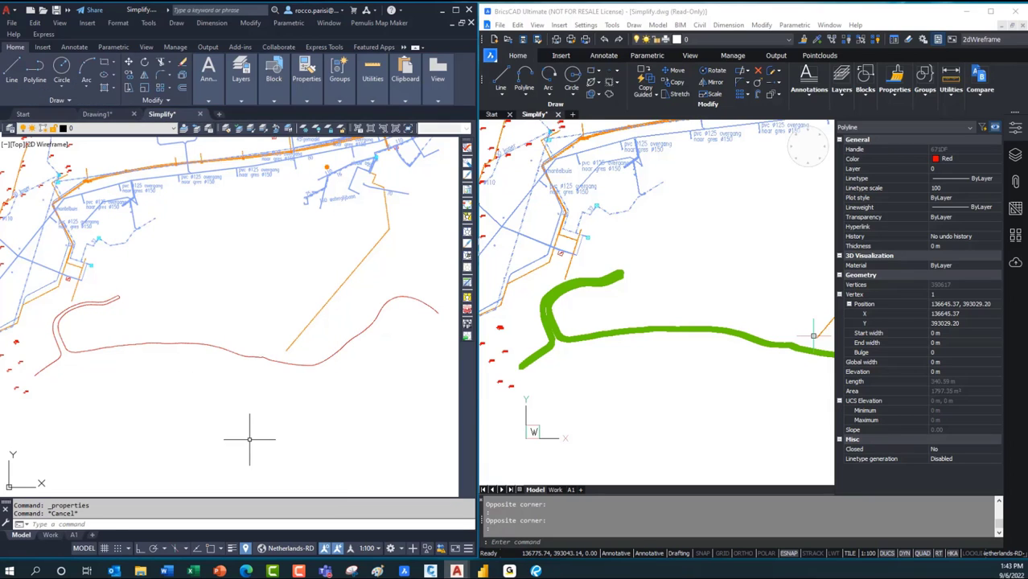
pyautogui.click(677, 454)
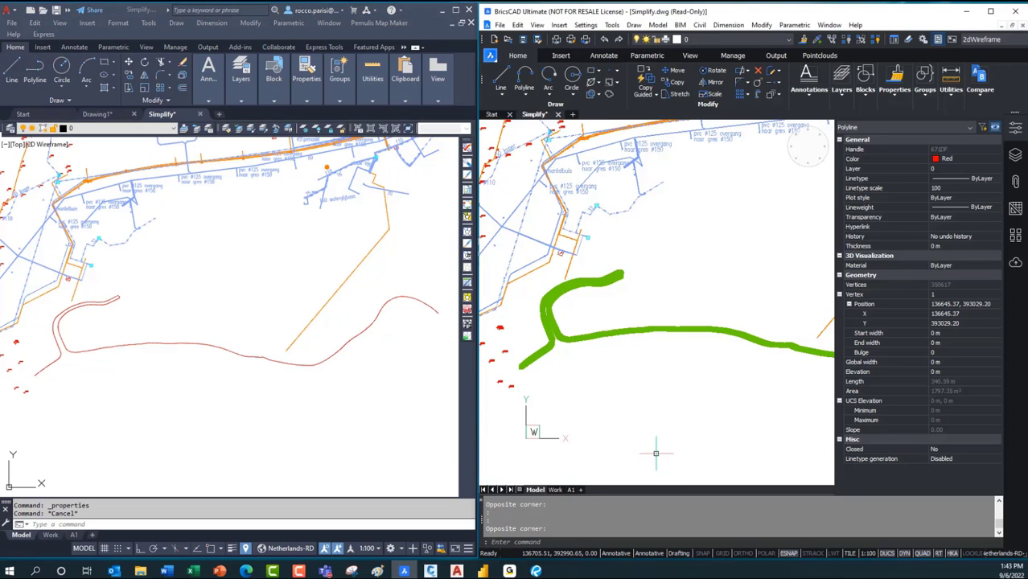
pyautogui.press('Escape')
pyautogui.press('Escape')
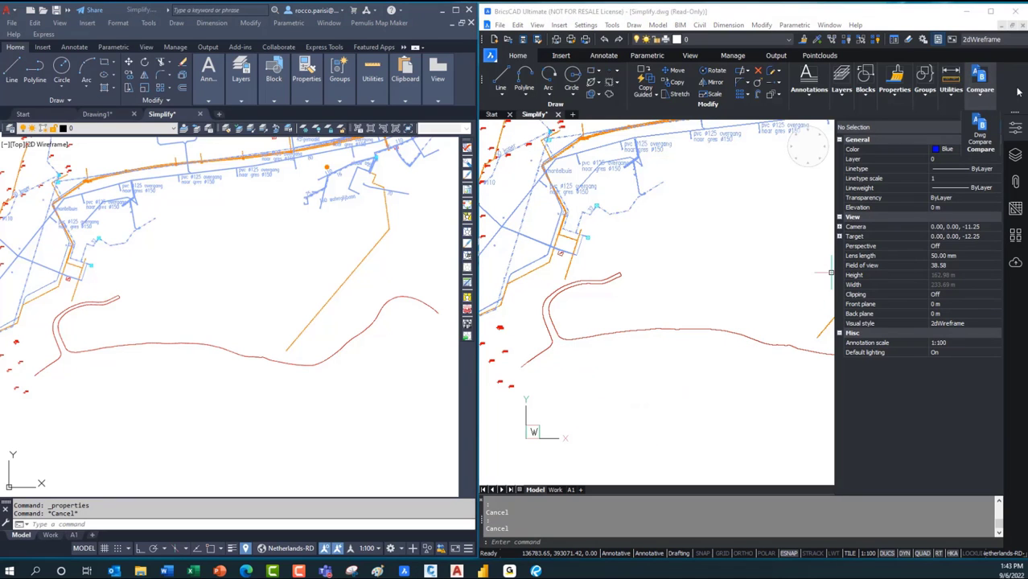
pyautogui.click(732, 55)
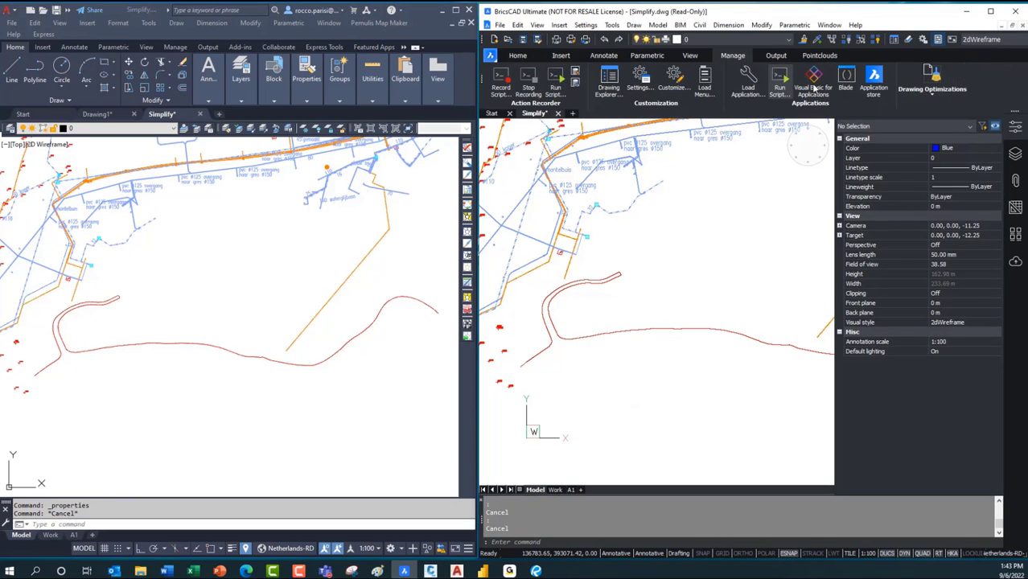
pyautogui.click(931, 80)
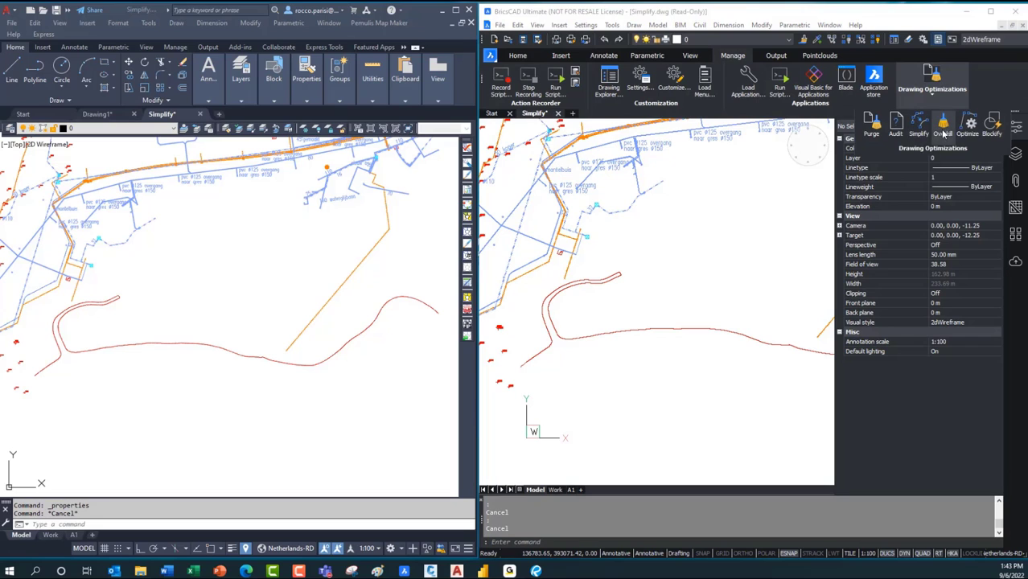
pyautogui.click(942, 125)
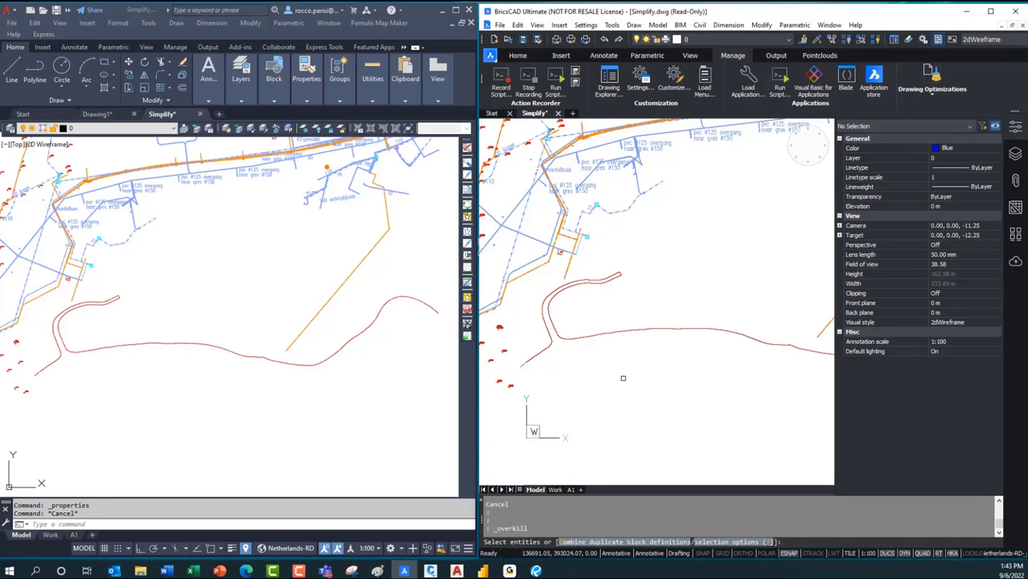
pyautogui.click(621, 332)
pyautogui.press('Return')
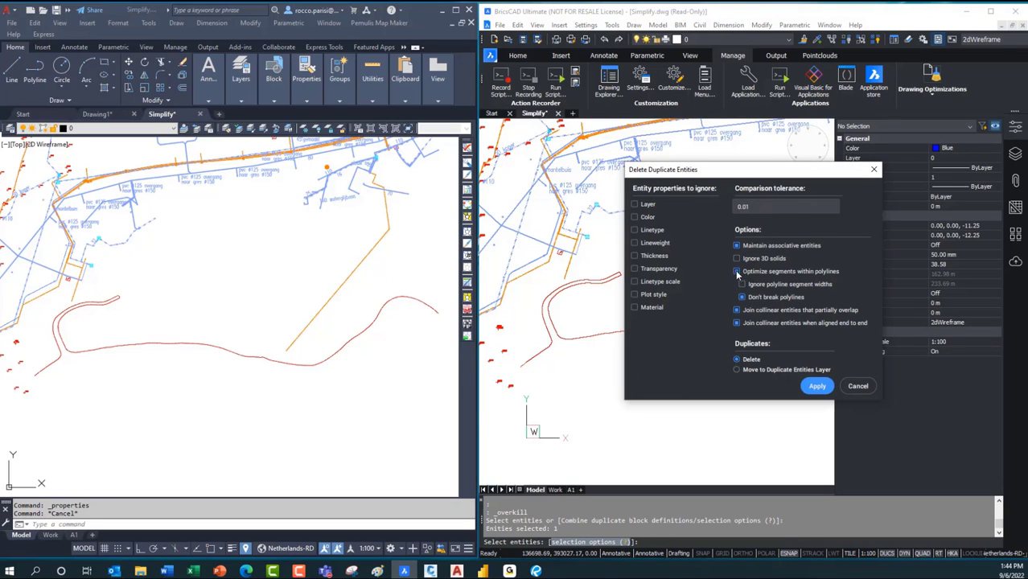
pyautogui.click(858, 386)
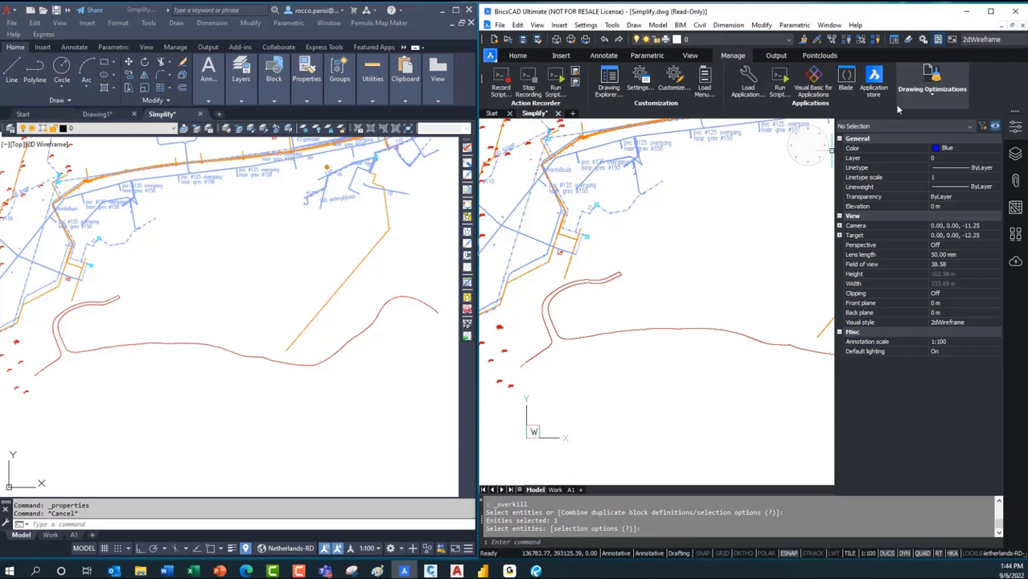
# Start the Simplify drawing optimization and pick the red embankment polyline.
pyautogui.click(935, 100)
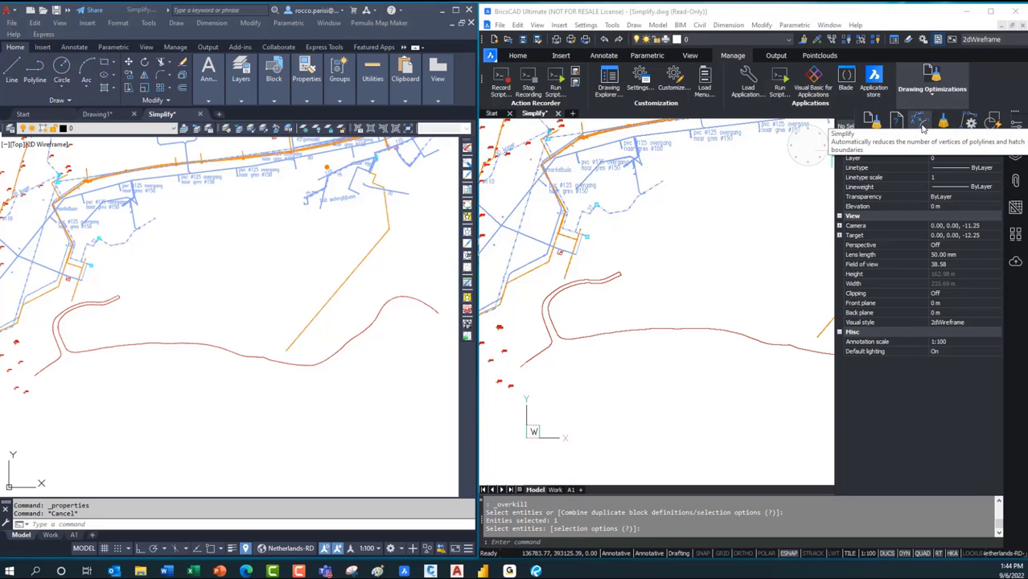
pyautogui.click(922, 126)
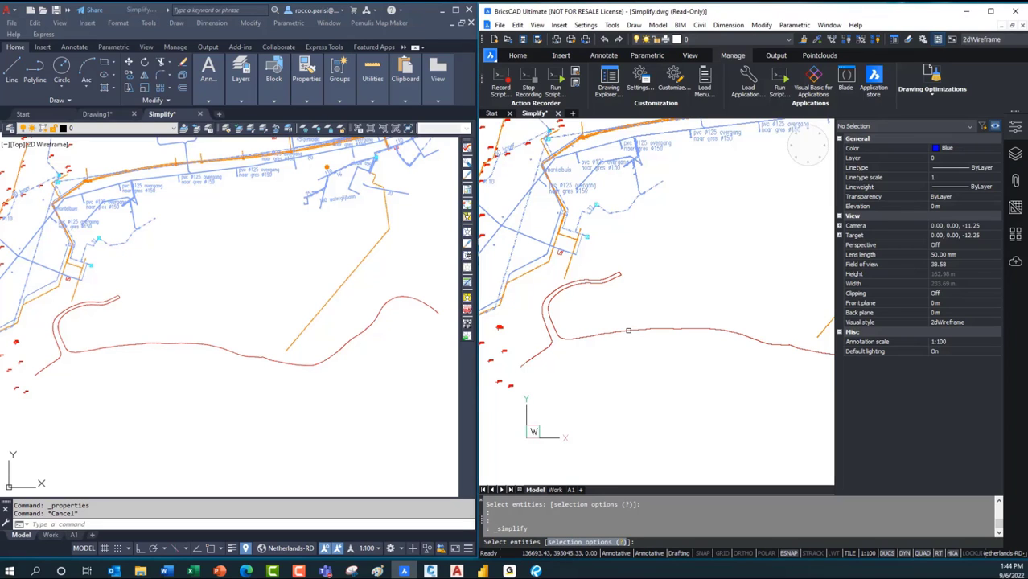
pyautogui.click(628, 331)
pyautogui.press('Return')
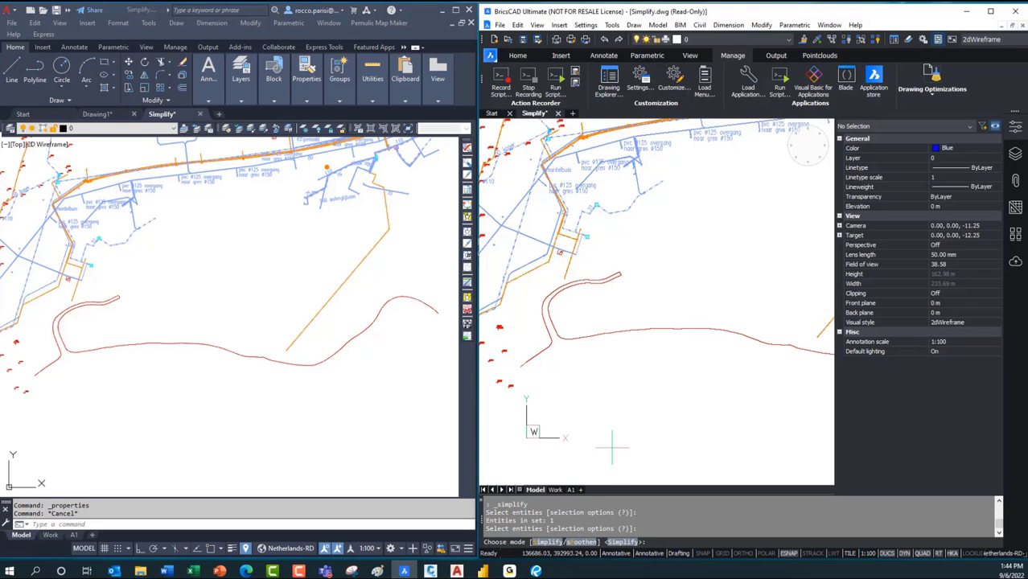
# Simplify by max angle with distance 1 and angle 2, keeping arcs unchanged.
pyautogui.click(552, 542)
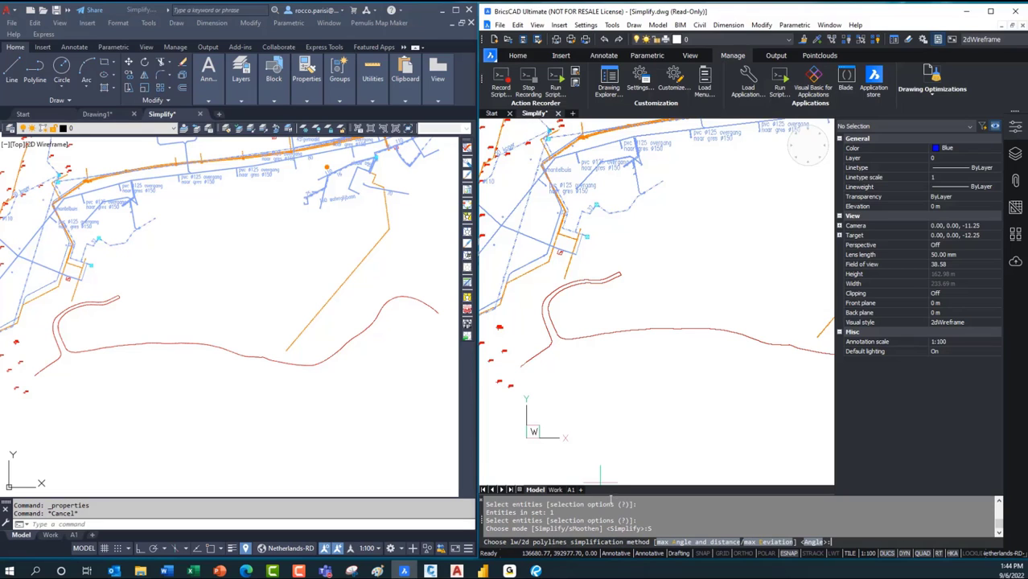
pyautogui.click(694, 542)
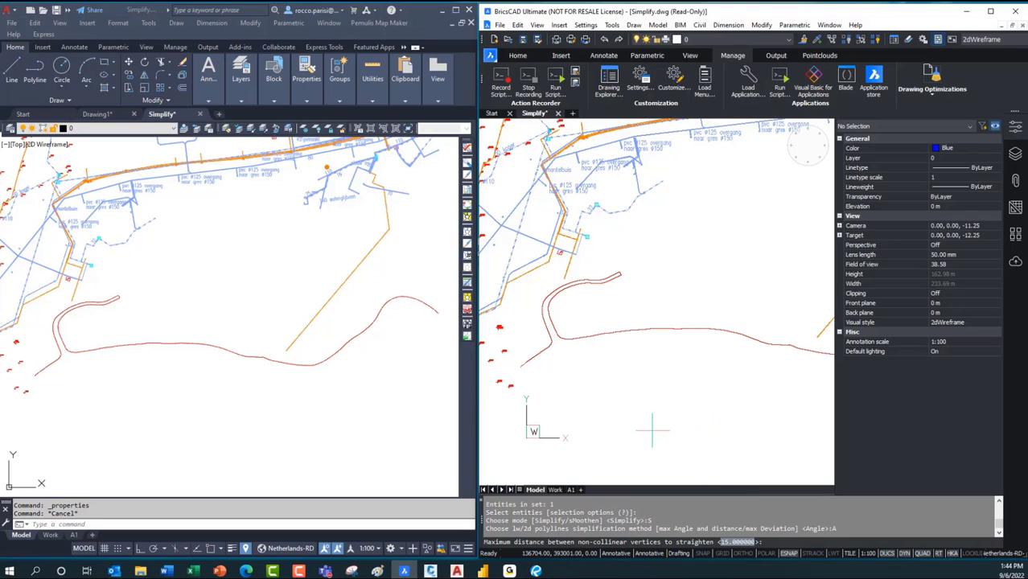
pyautogui.write('1')
pyautogui.press('Return')
pyautogui.write('2')
pyautogui.press('Return')
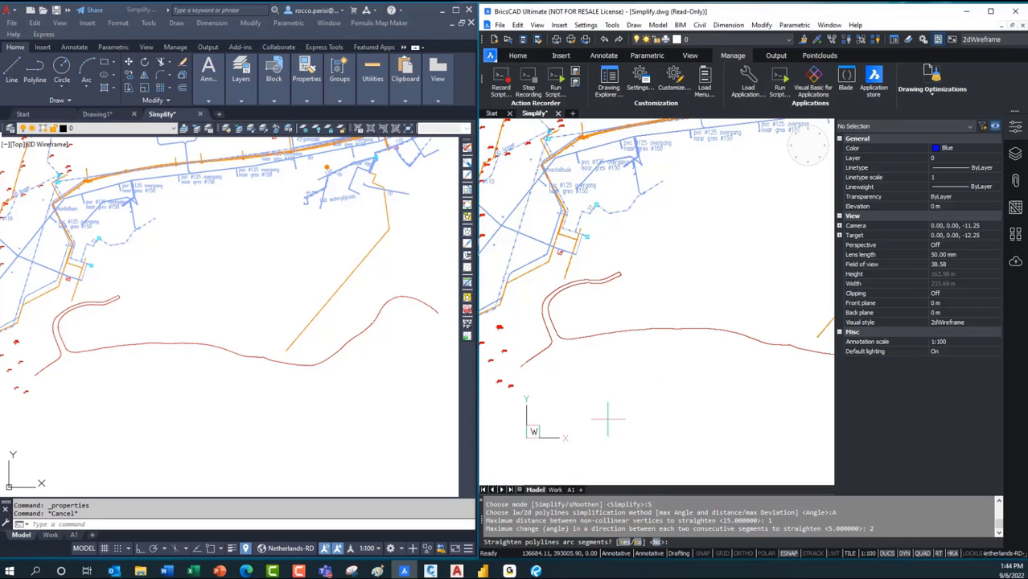
pyautogui.press('Return')
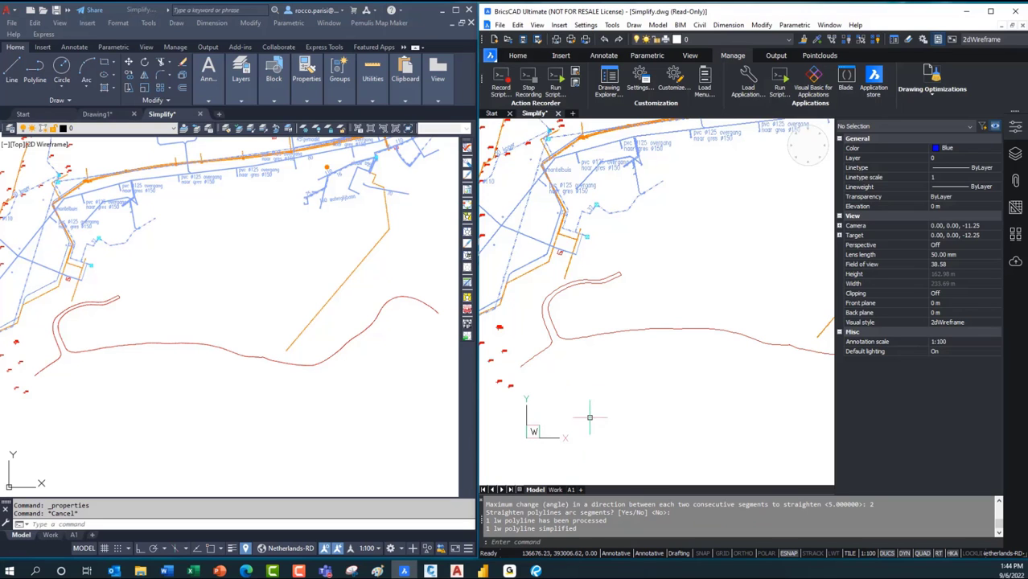
pyautogui.scroll(-5, 589, 362)
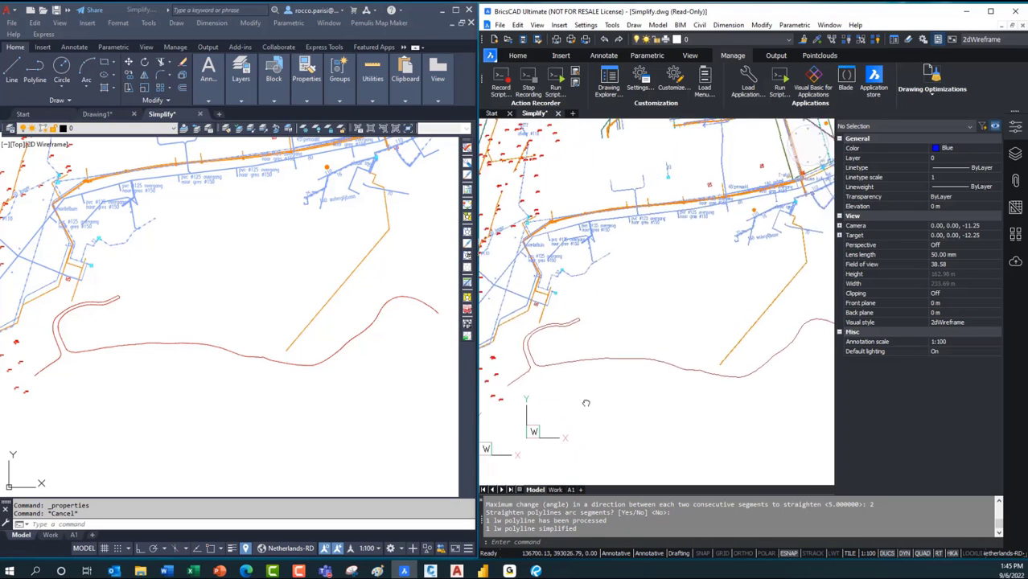
pyautogui.scroll(2, 590, 362)
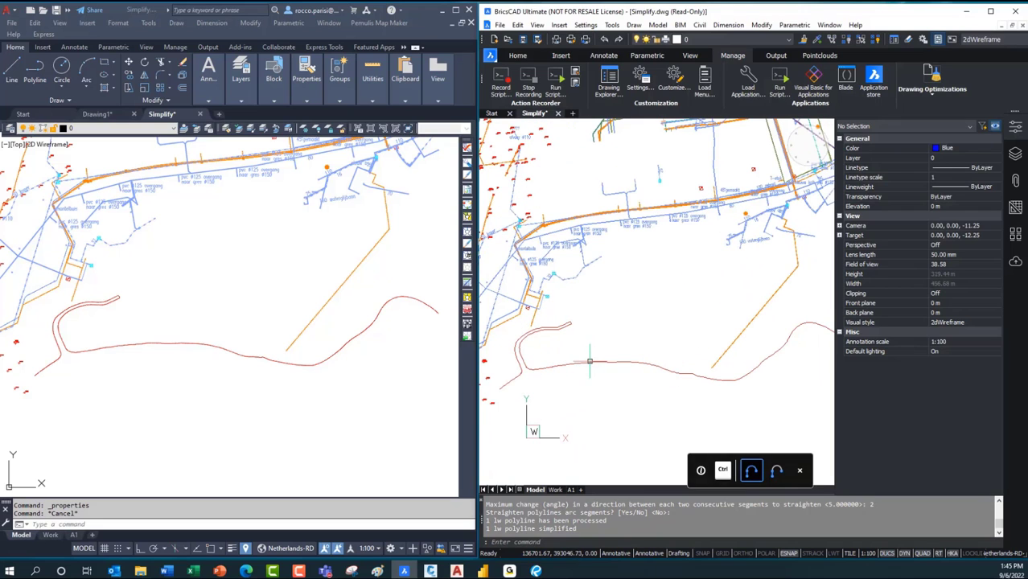
pyautogui.keyDown('ctrl'); pyautogui.click(630, 366); pyautogui.keyUp('ctrl')
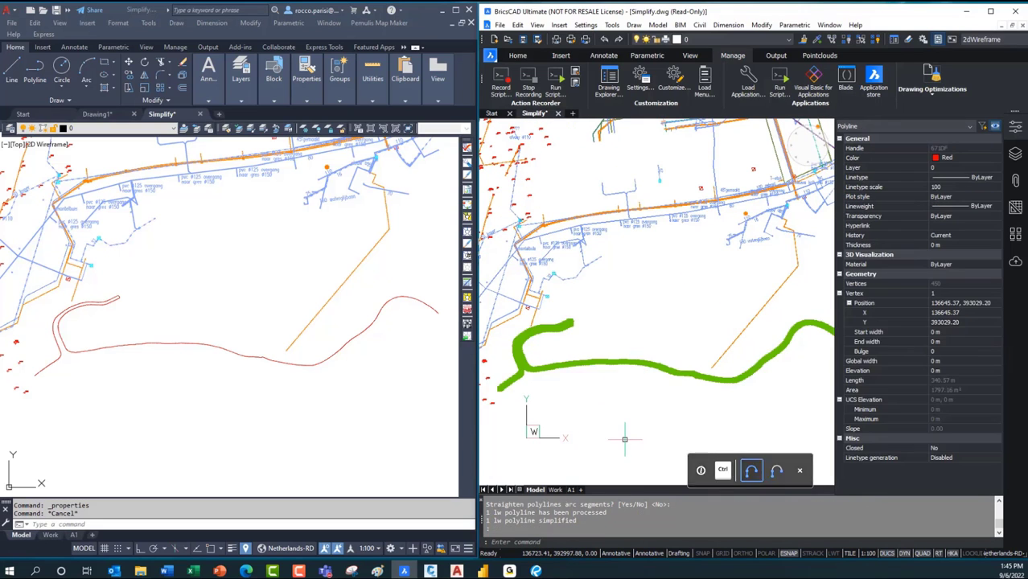
pyautogui.click(956, 284)
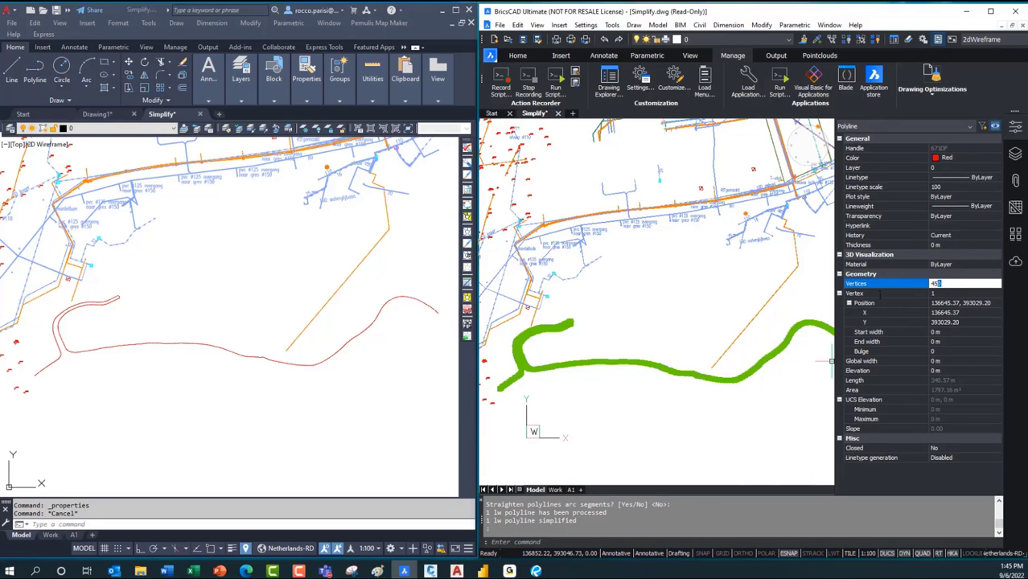
pyautogui.click(971, 283)
pyautogui.click(586, 405)
pyautogui.press('Escape')
pyautogui.press('Escape')
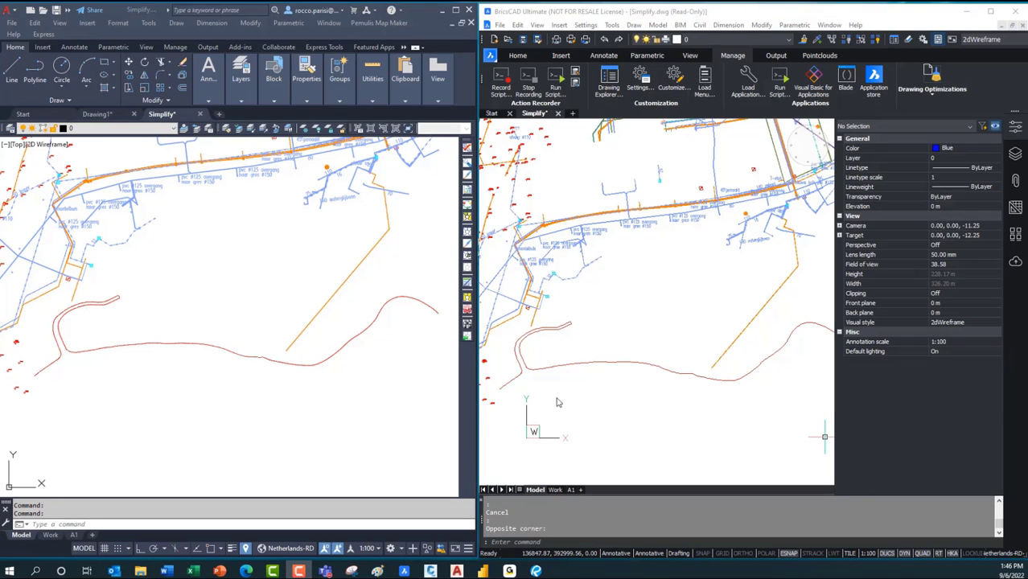
# Save the BricsCAD drawing as After_Simplify.dwg in Downloads, overwriting the existing file.
pyautogui.click(599, 319)
pyautogui.click(632, 318)
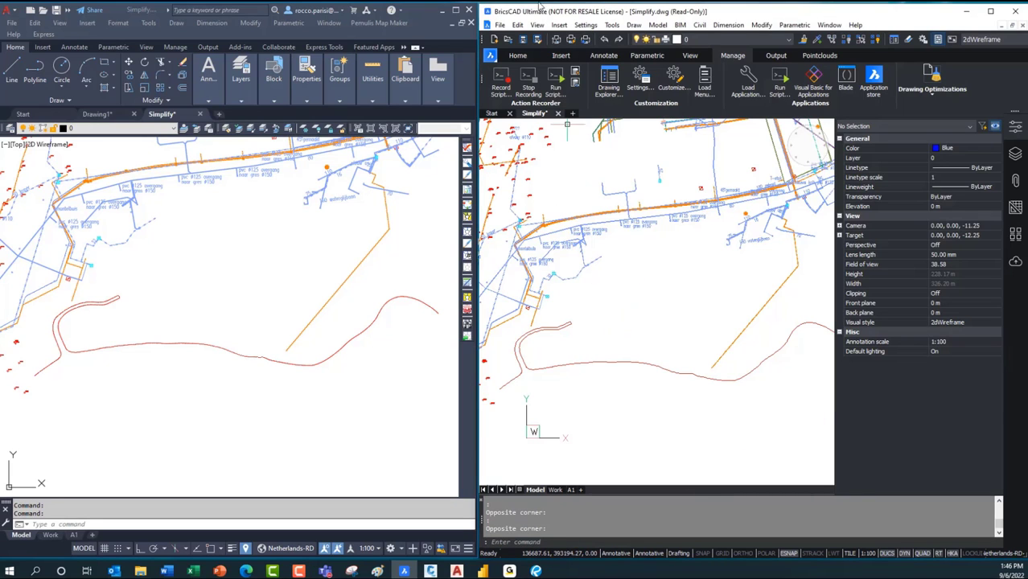
pyautogui.click(500, 24)
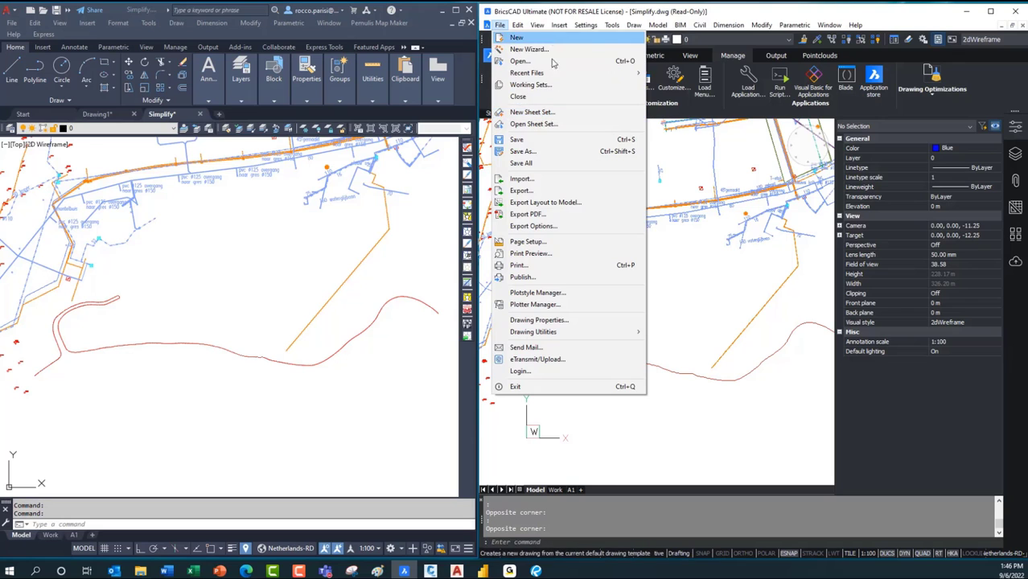
pyautogui.click(563, 151)
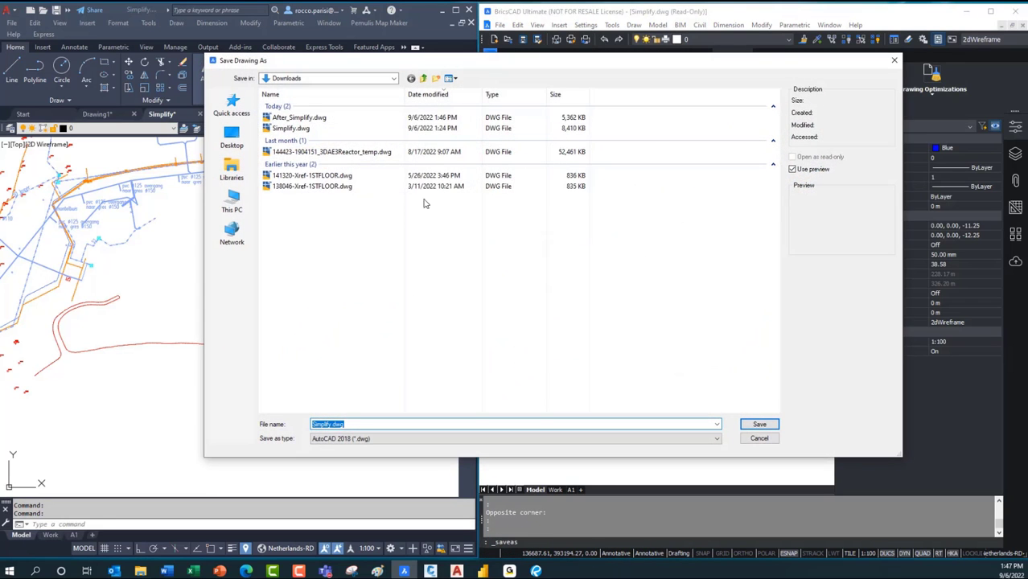
pyautogui.doubleClick(308, 120)
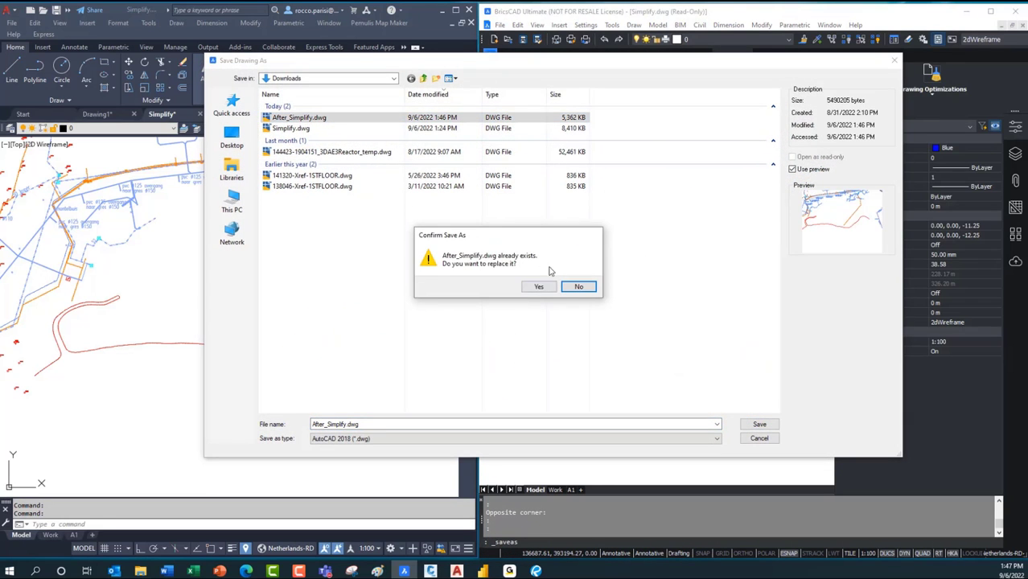
pyautogui.click(538, 286)
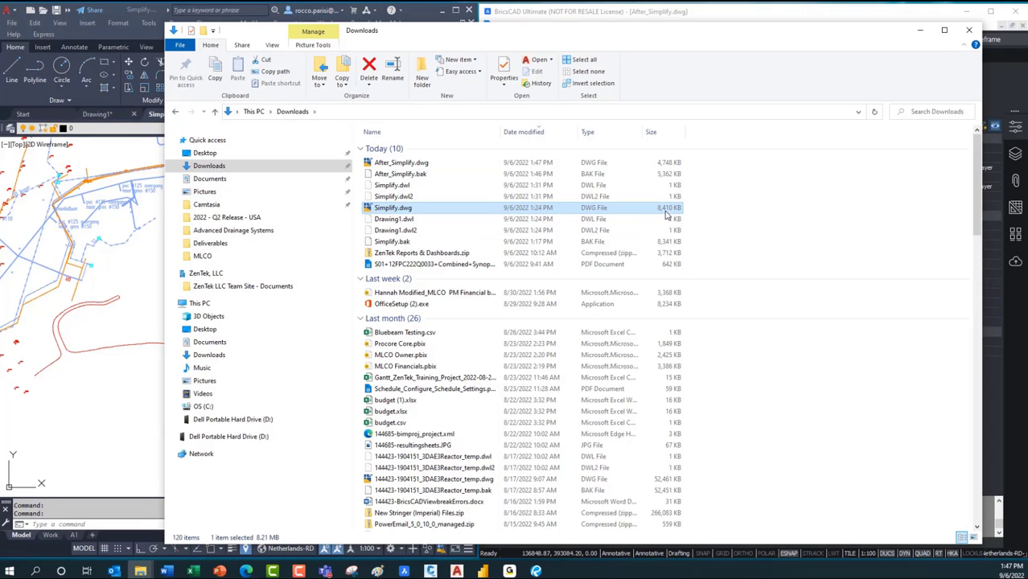
# Check After_Simplify.dwg's 4,748 KB size, then minimise File Explorer.
pyautogui.click(418, 164)
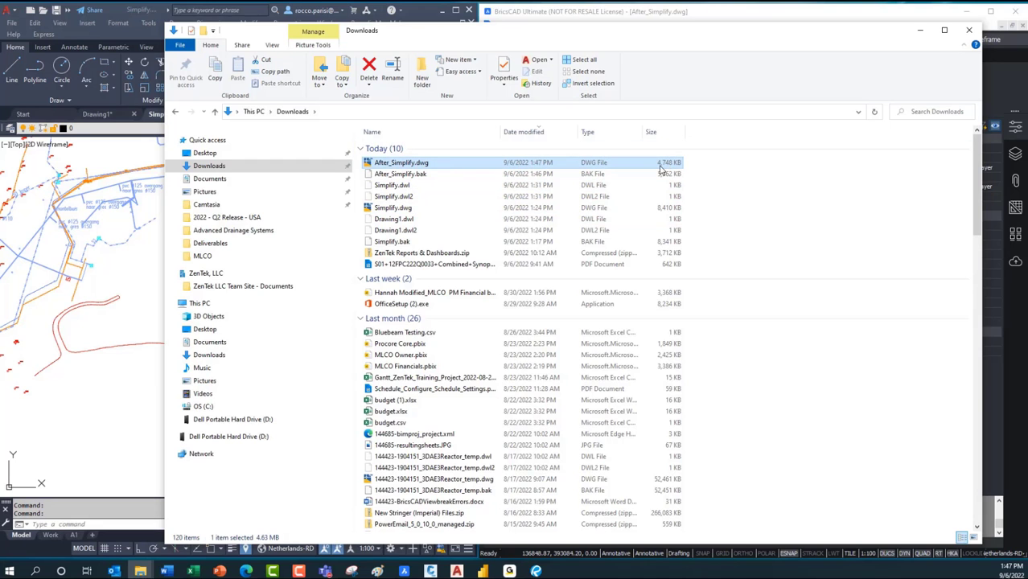
pyautogui.click(920, 30)
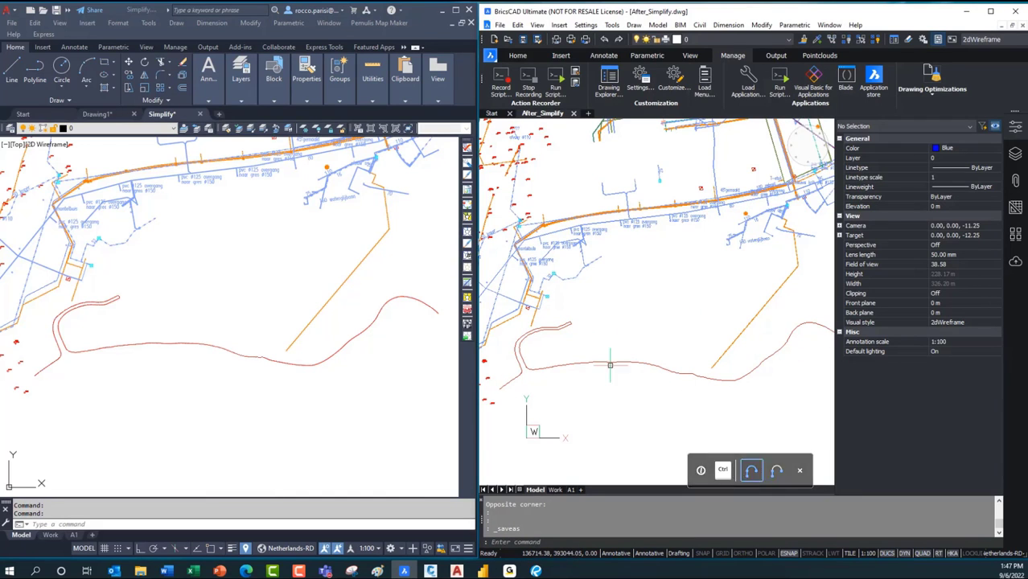
pyautogui.moveTo(545, 369)
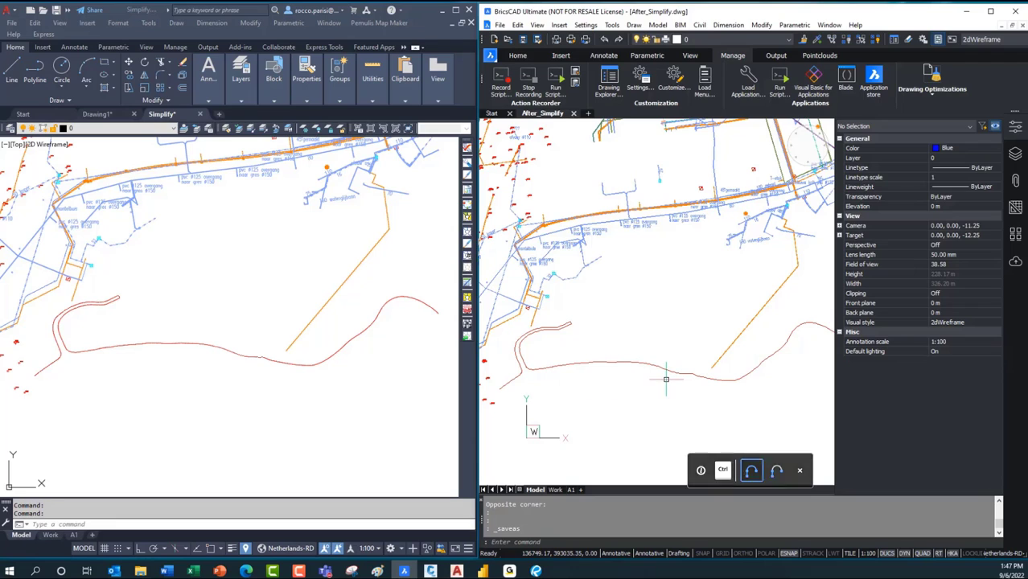